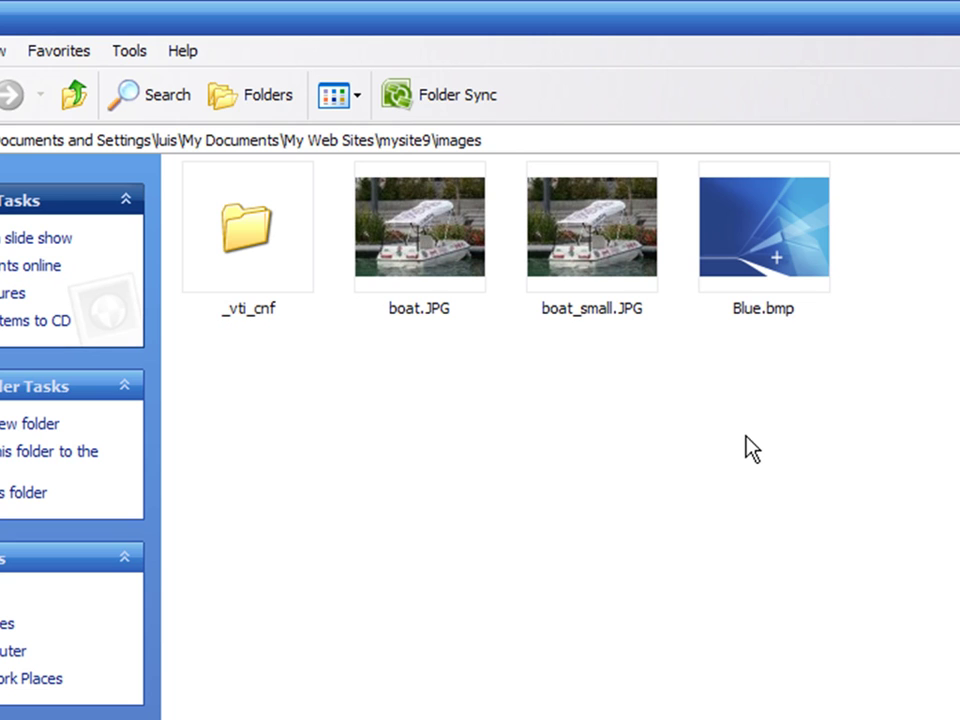
Step: Check Blue.bmp's dimensions and size in the images folder, then return to index.htm in FrontPage
key("alt+Tab")
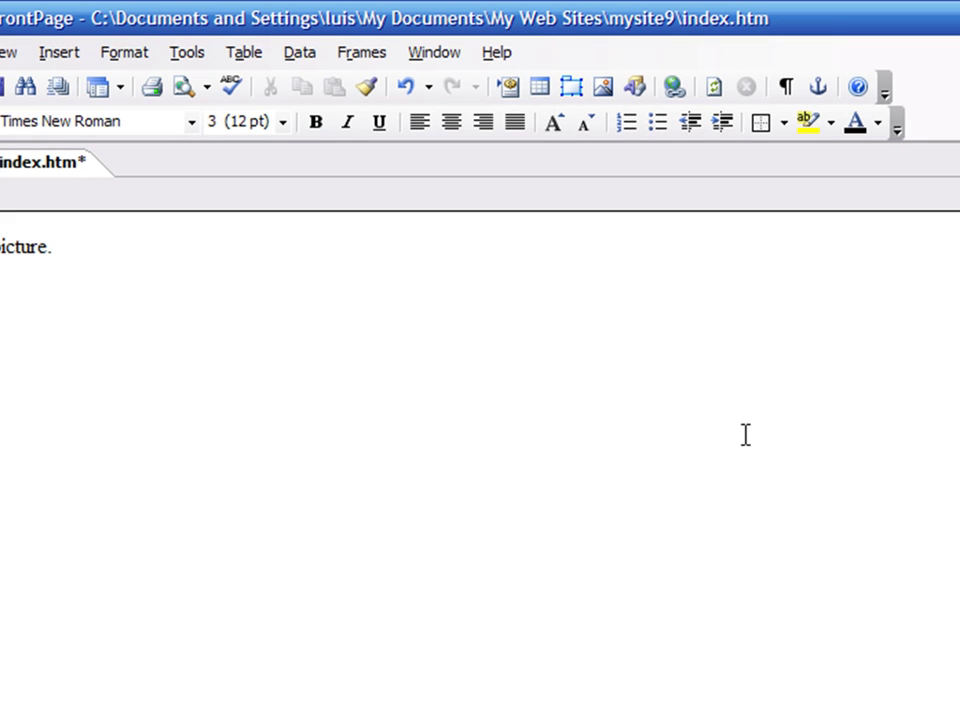
key("alt+Tab")
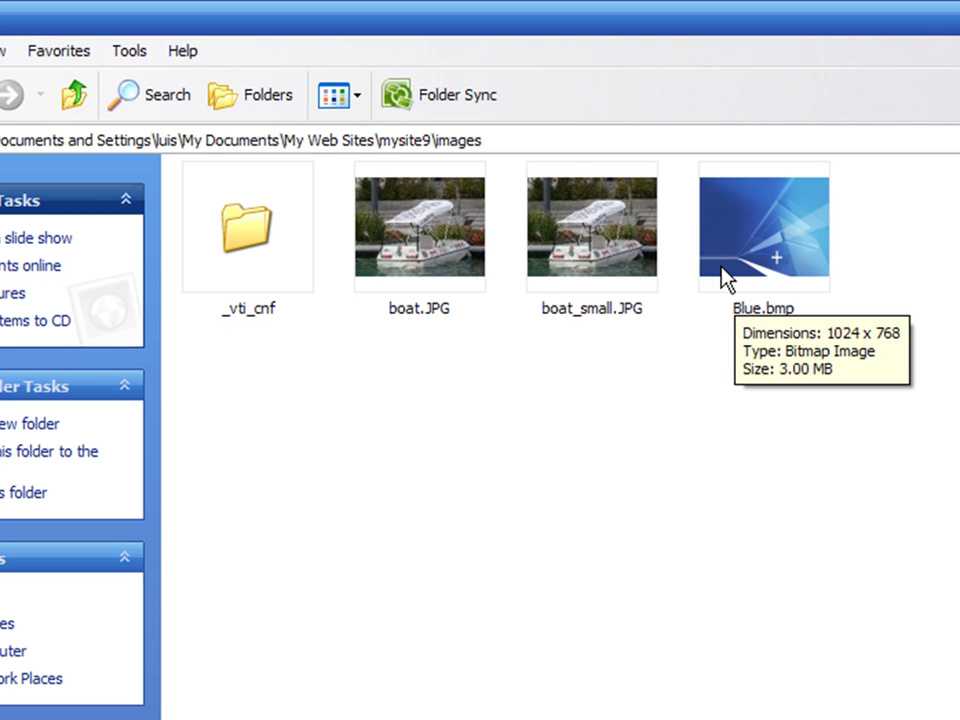
key("alt+Tab")
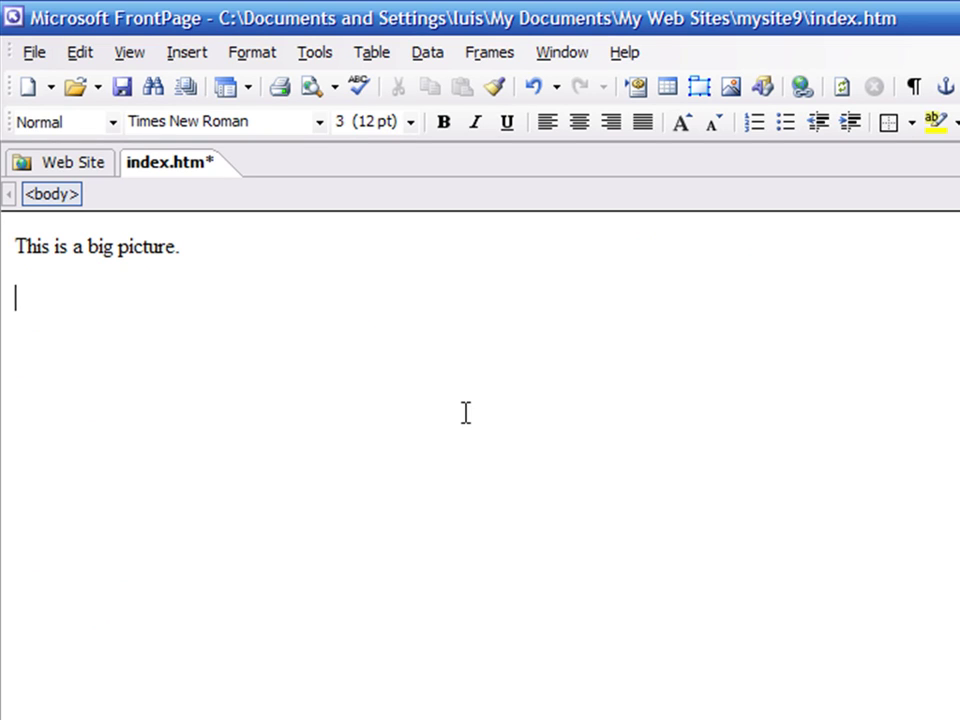
Step: Insert the Blue.bmp picture from file below the big-picture sentence
left_click(186, 52)
mouse_move(270, 308)
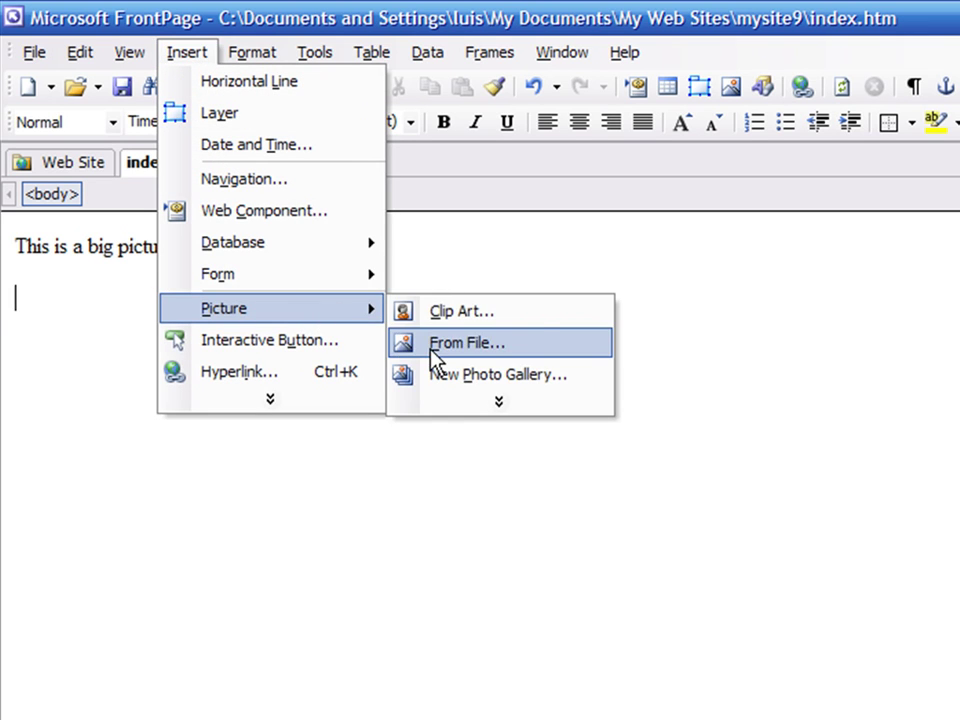
left_click(440, 342)
double_click(660, 356)
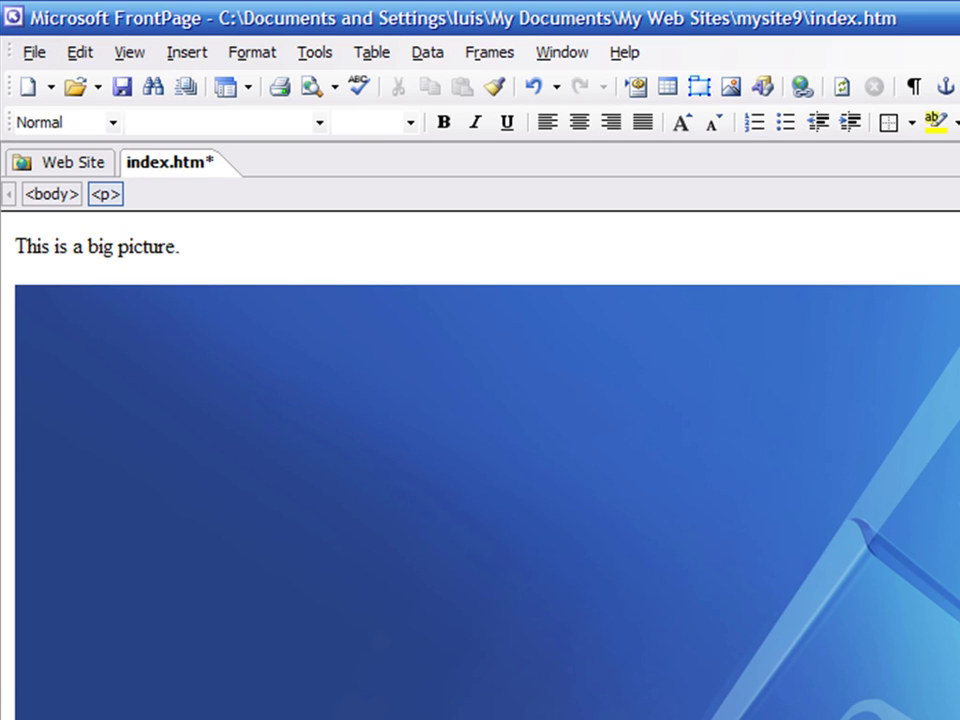
Step: Drag the picture's corner handle to shrink it to about 510 px wide
left_click(555, 428)
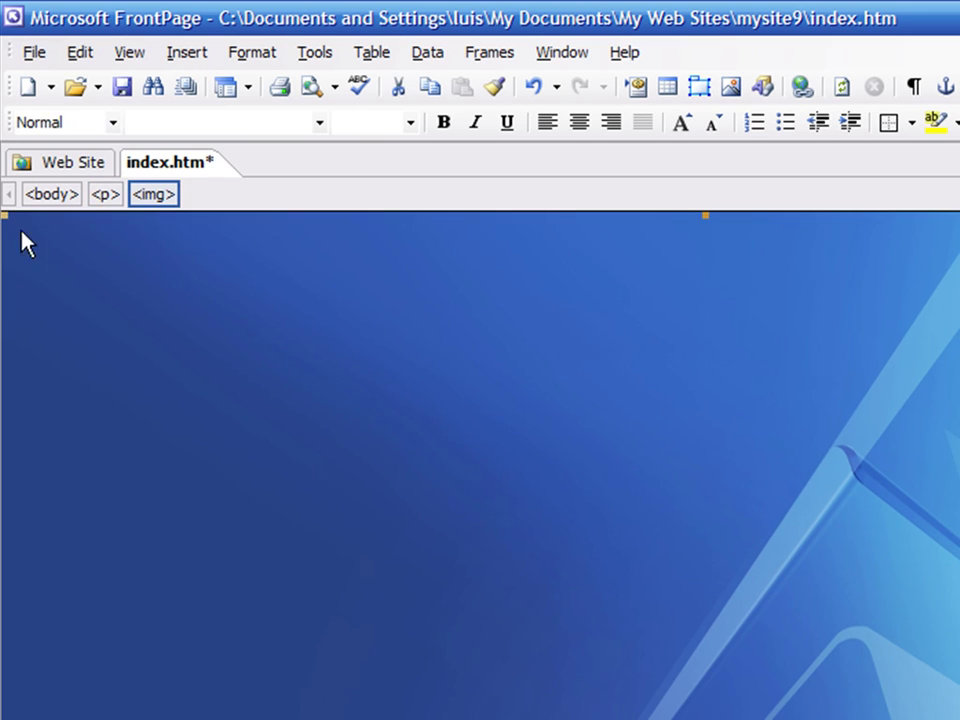
mouse_move(8, 218)
left_mouse_down()
mouse_move(346, 527)
mouse_move(490, 620)
left_mouse_up()
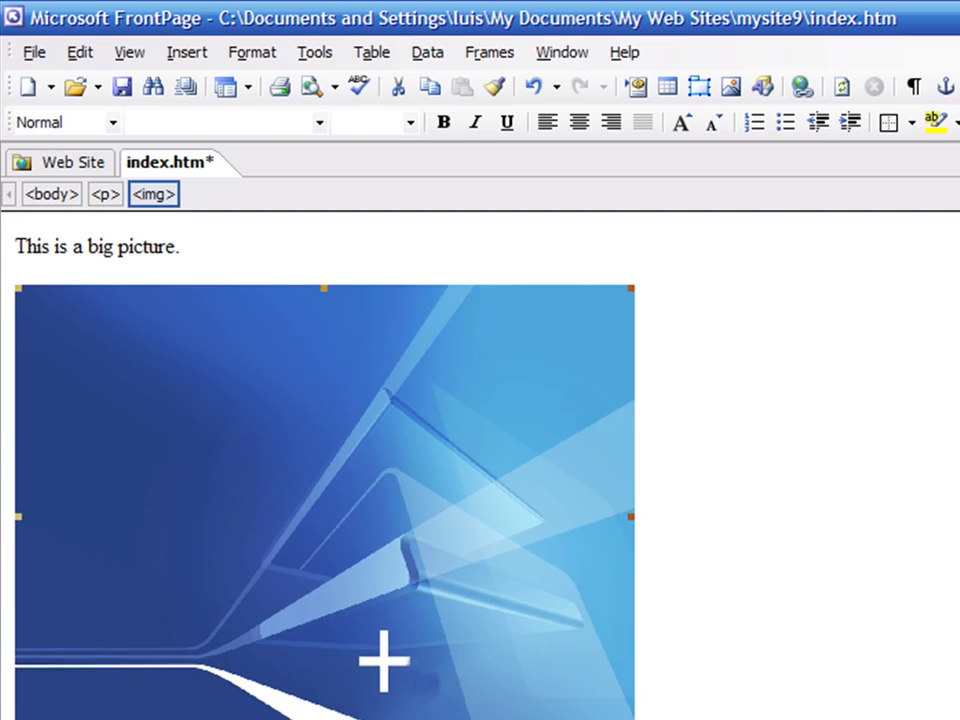
left_click_drag(630, 719, 525, 665)
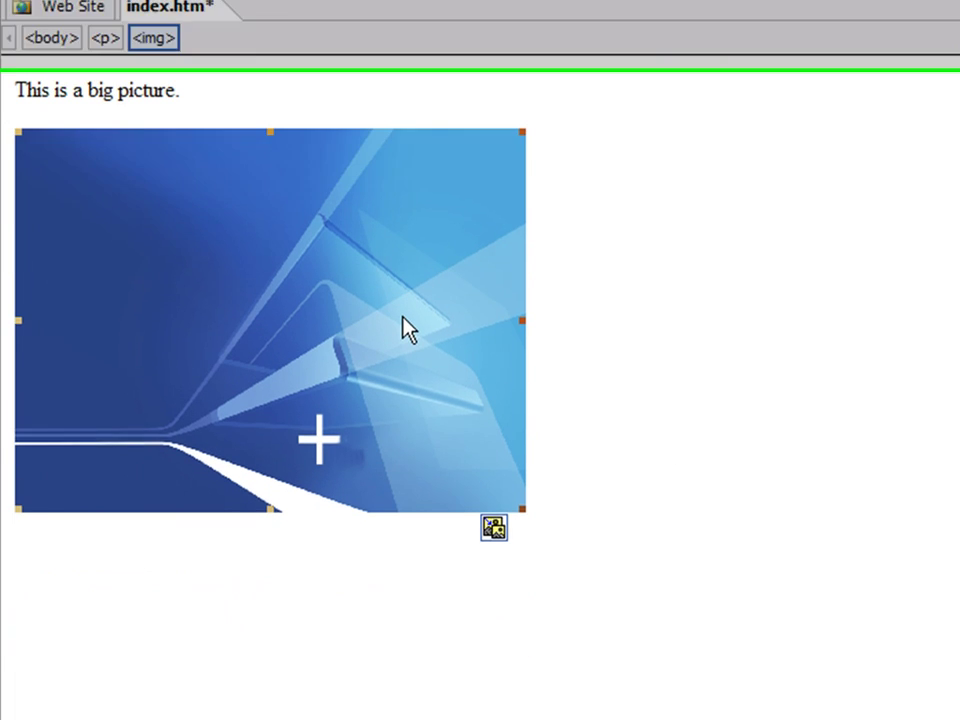
Step: In Change Picture File Type, preview GIF conversion, then switch back to JPEG
right_click(408, 480)
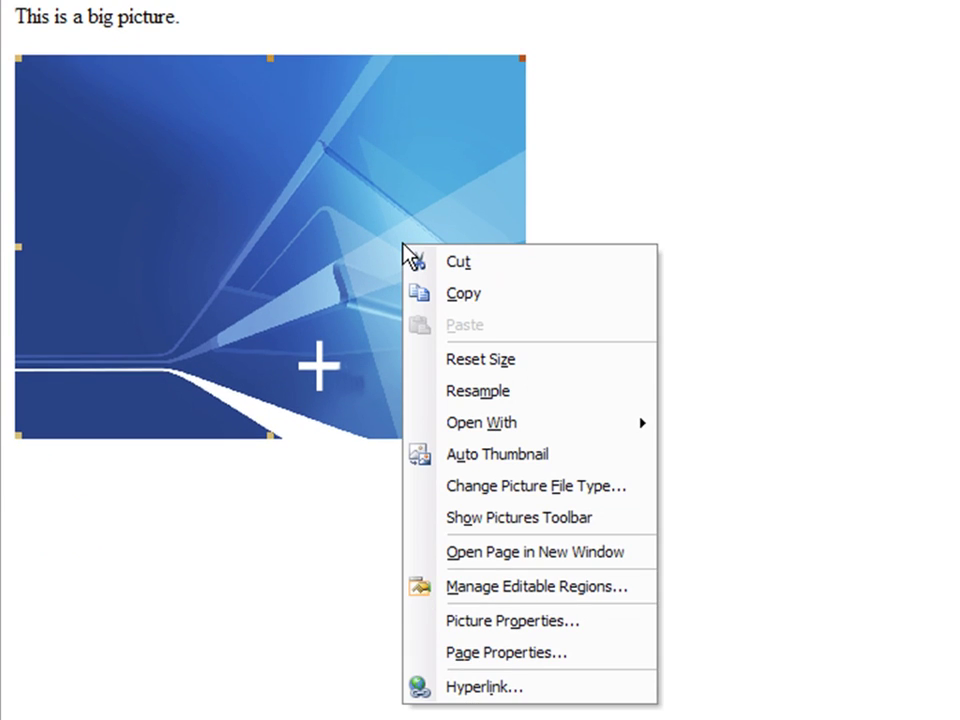
left_click(478, 490)
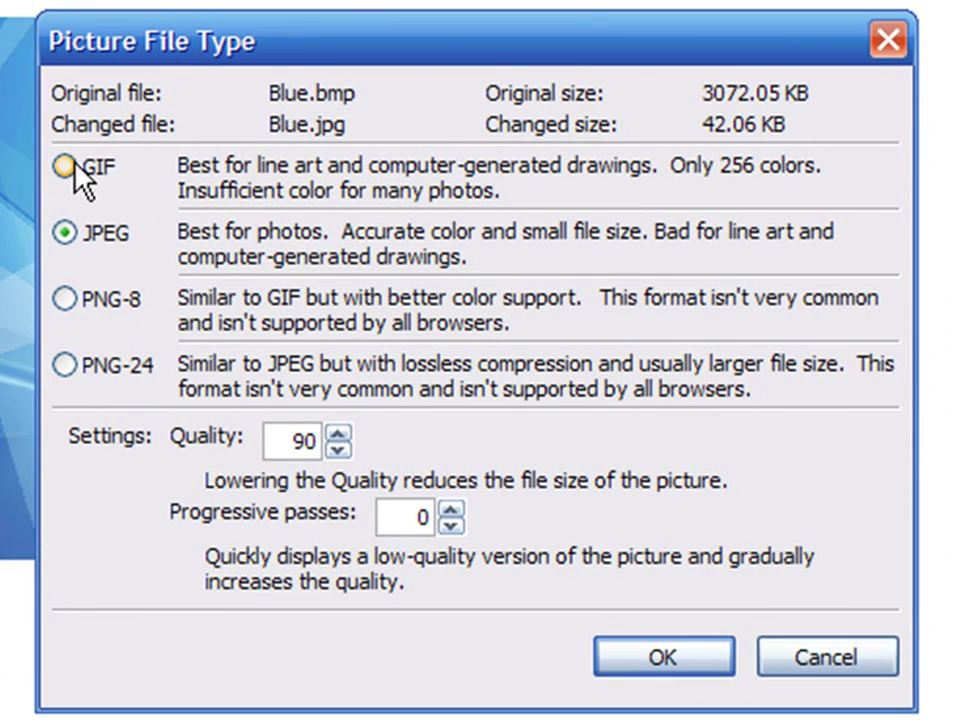
left_click(64, 166)
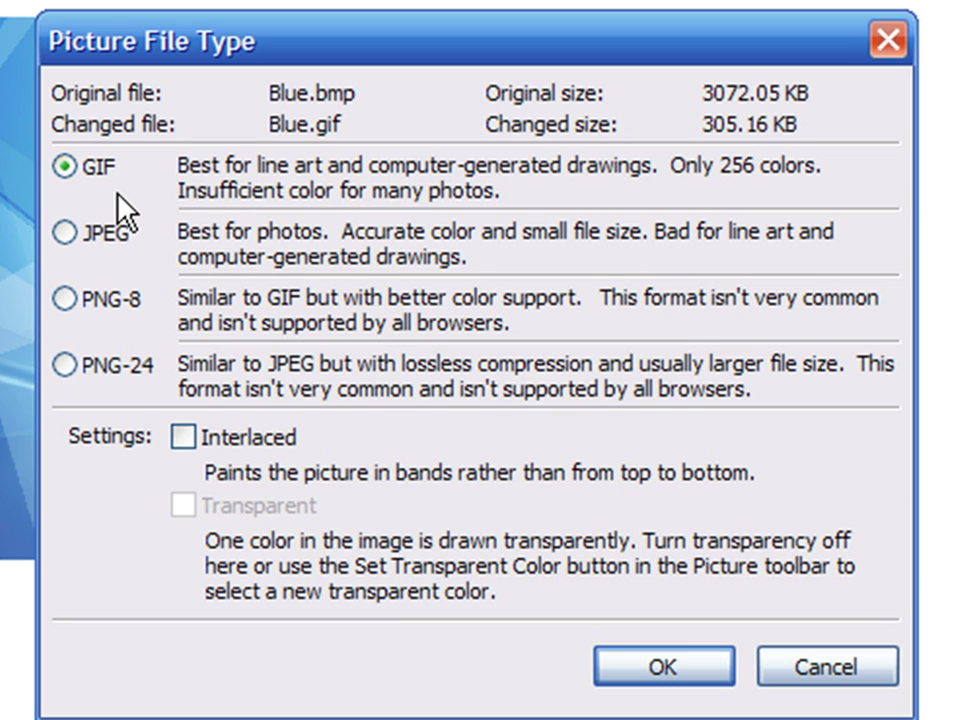
left_click(117, 240)
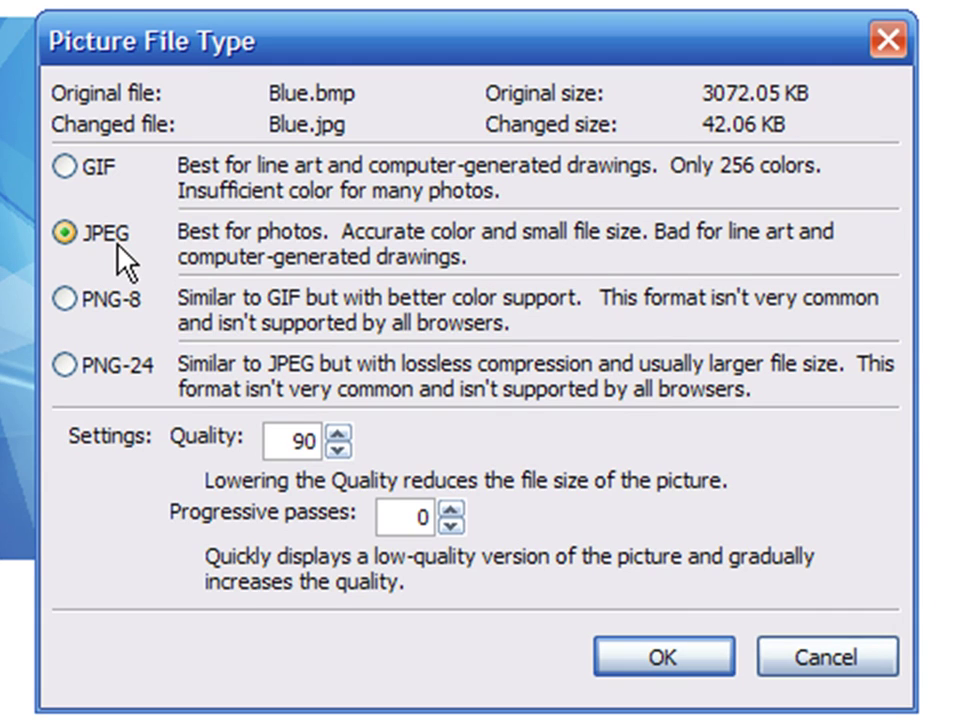
left_click(118, 298)
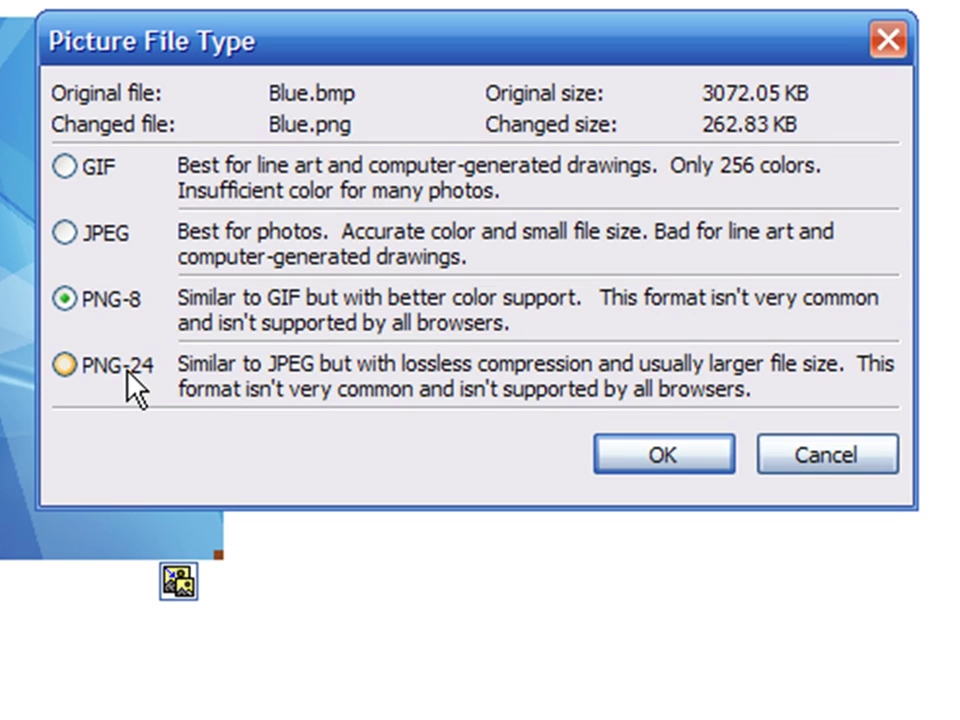
left_click(130, 370)
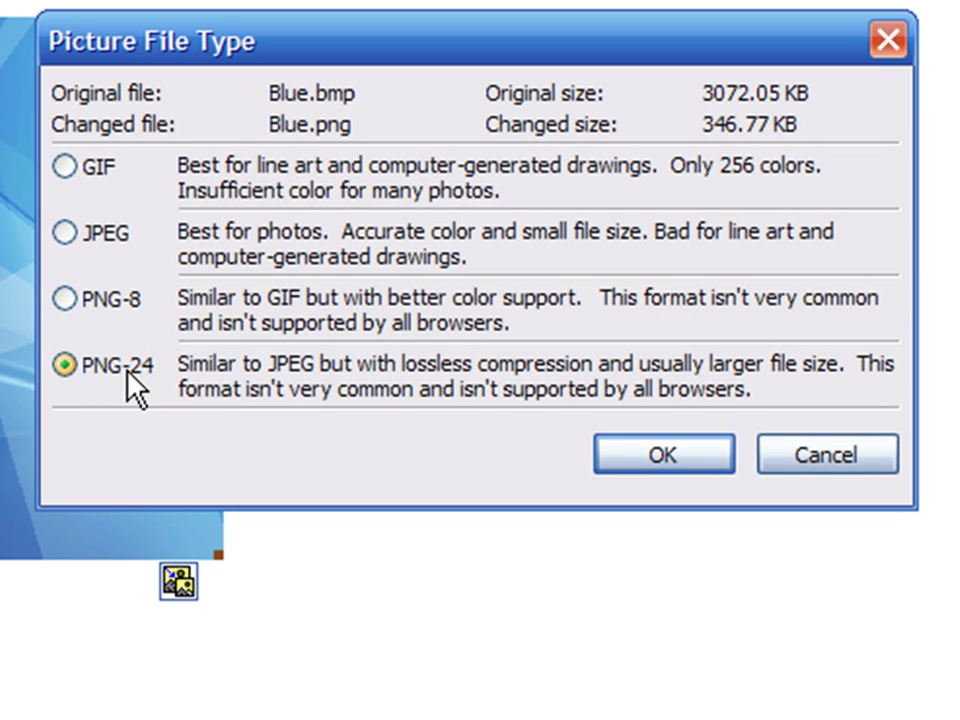
left_click(97, 232)
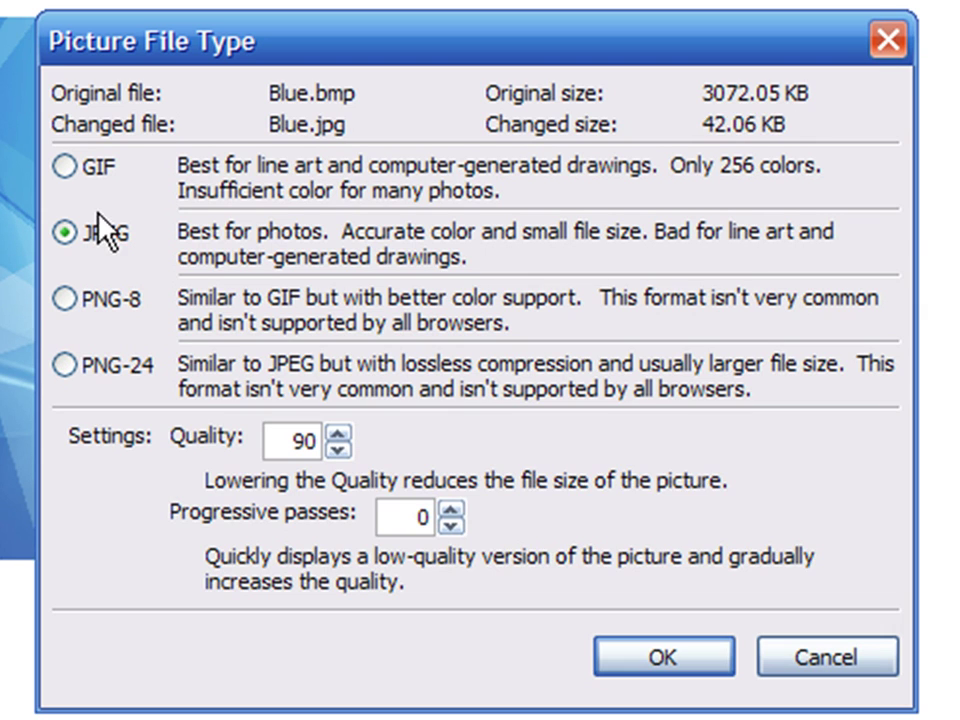
left_click(92, 166)
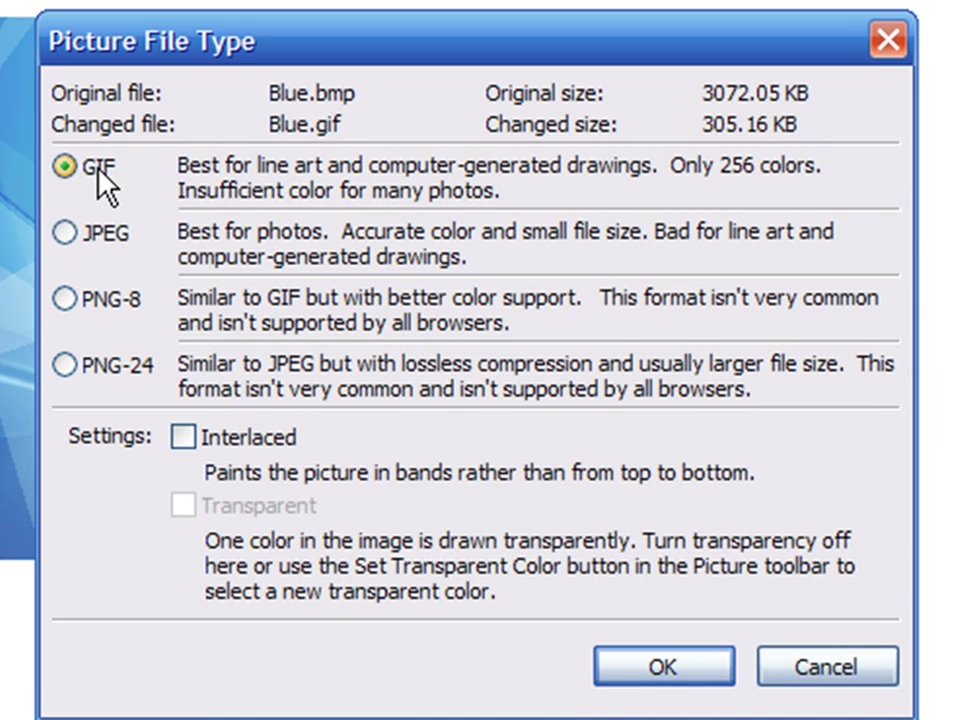
left_click(100, 236)
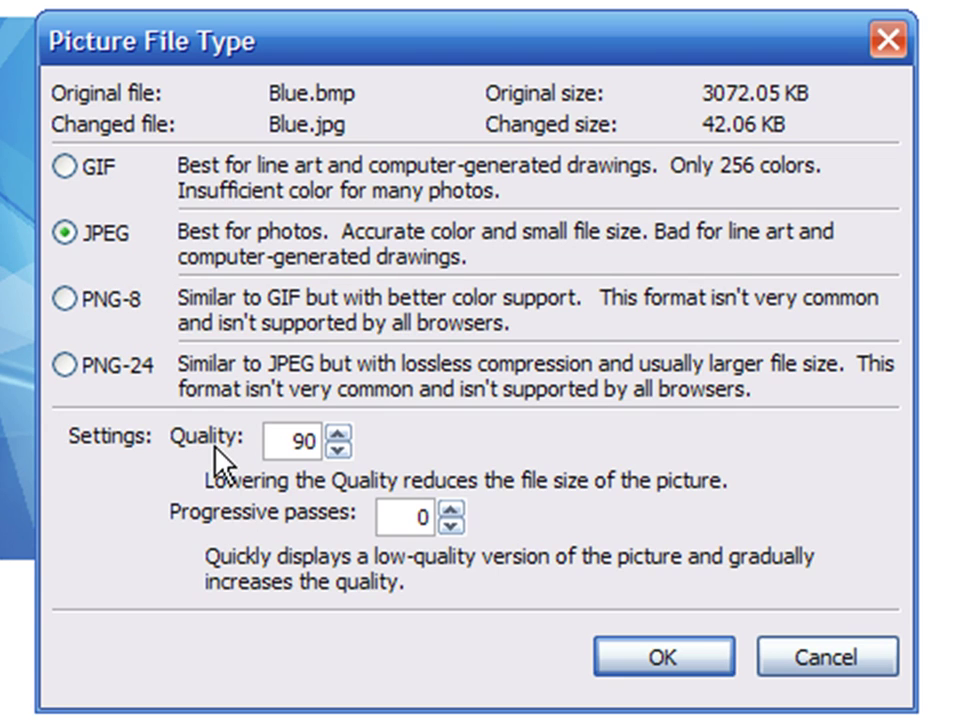
Step: Set JPEG quality to 60, cutting Blue.jpg to 28.16 KB, and confirm the conversion
double_click(300, 441)
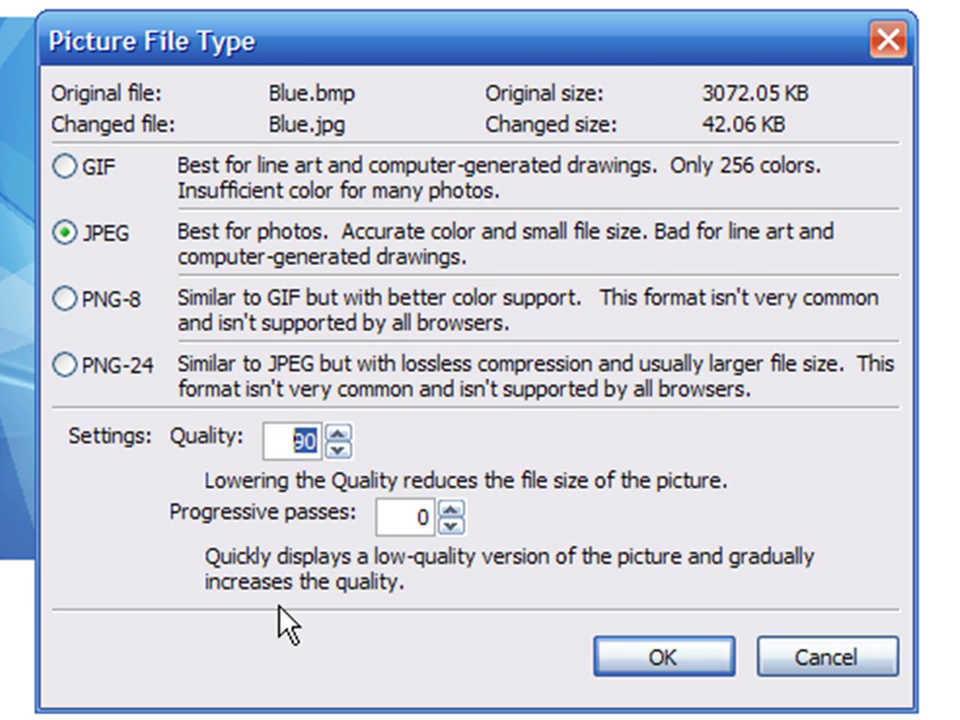
type("60")
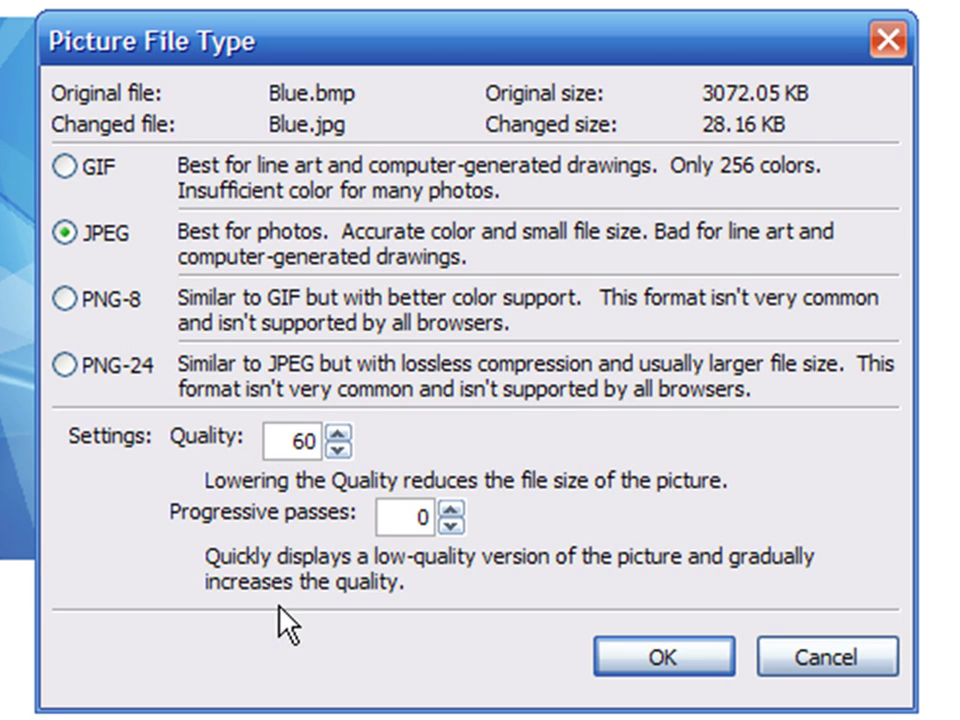
left_click(637, 660)
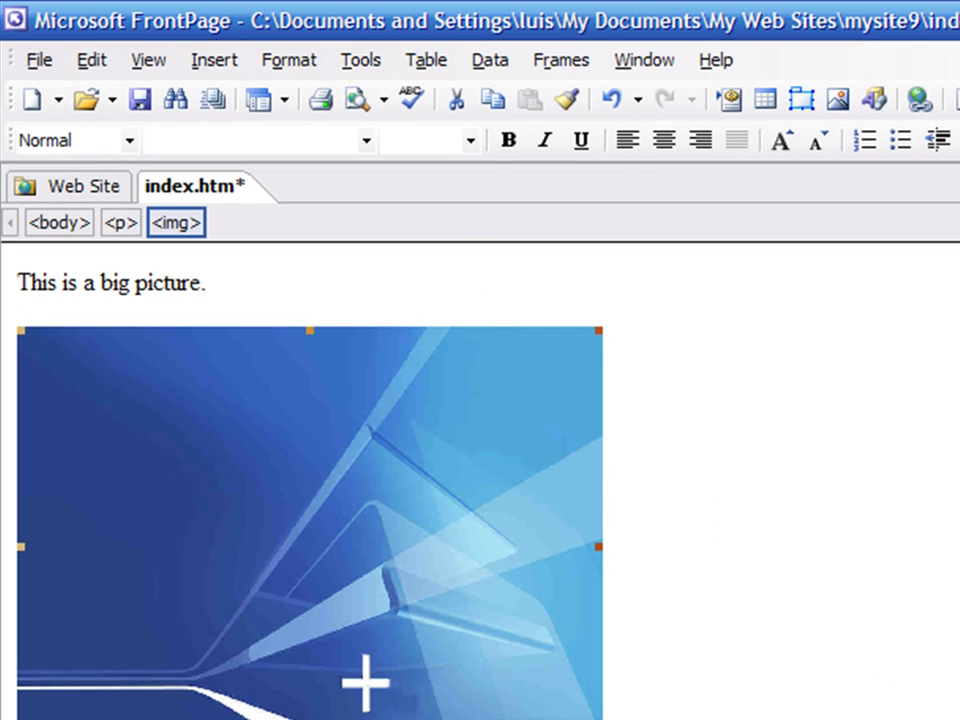
Step: Save index.htm and confirm saving the embedded Blue.jpg picture
left_click(140, 99)
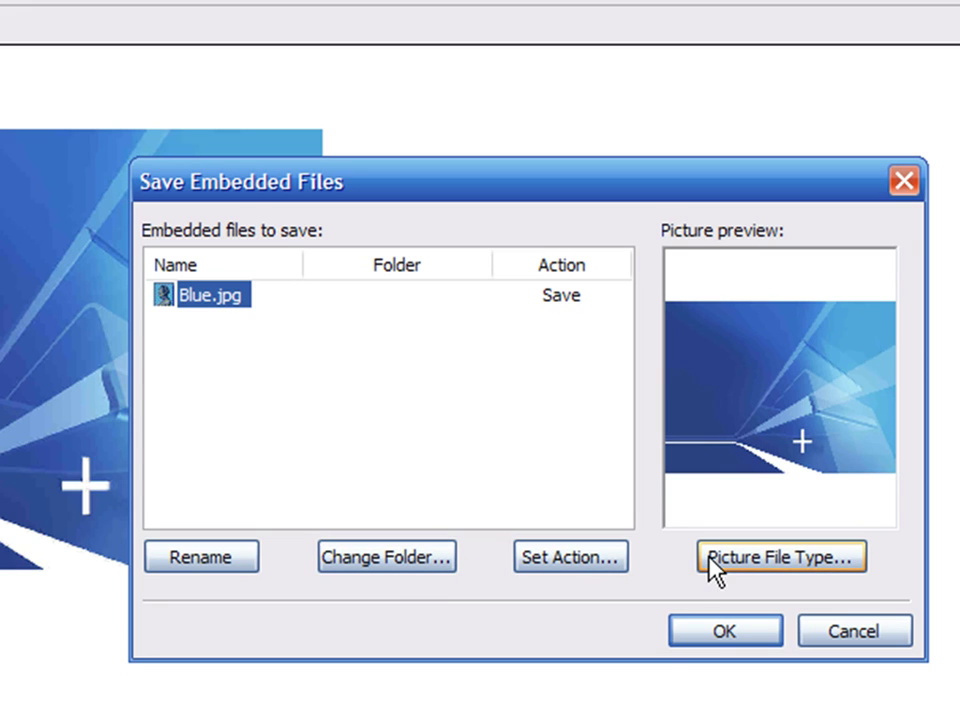
left_click(717, 633)
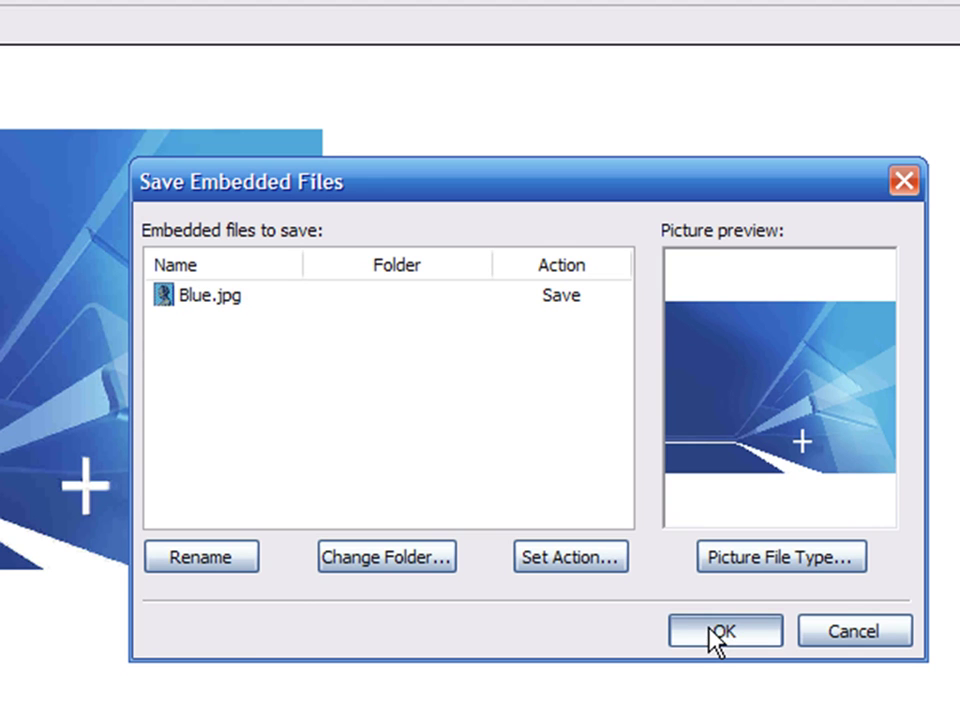